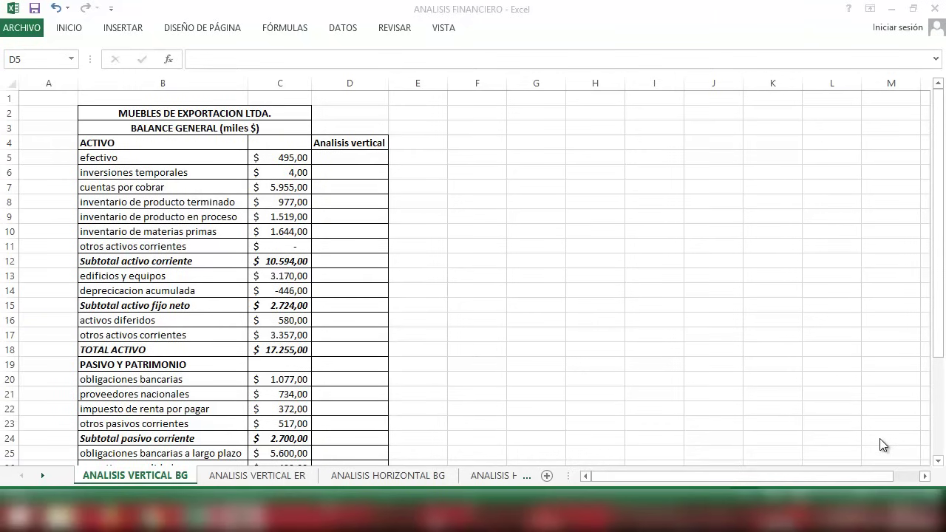
left_click(221, 145)
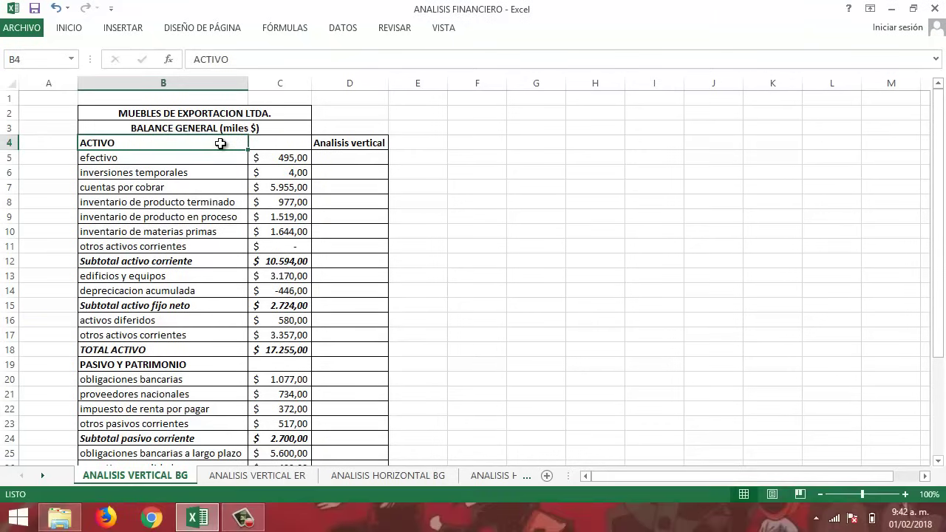
key("Down")
key("Down")
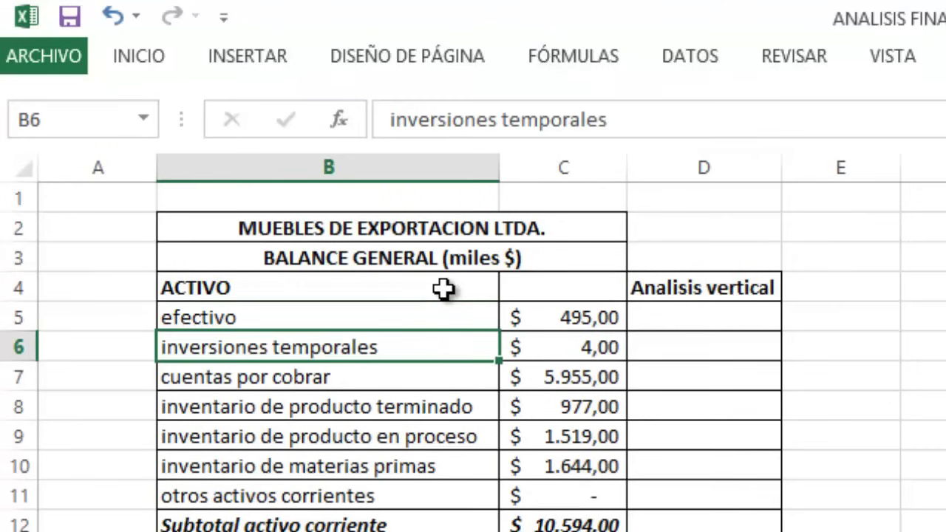
key("Up")
key("Down")
key("Down")
key("Down")
key("Down")
key("Down")
key("Down")
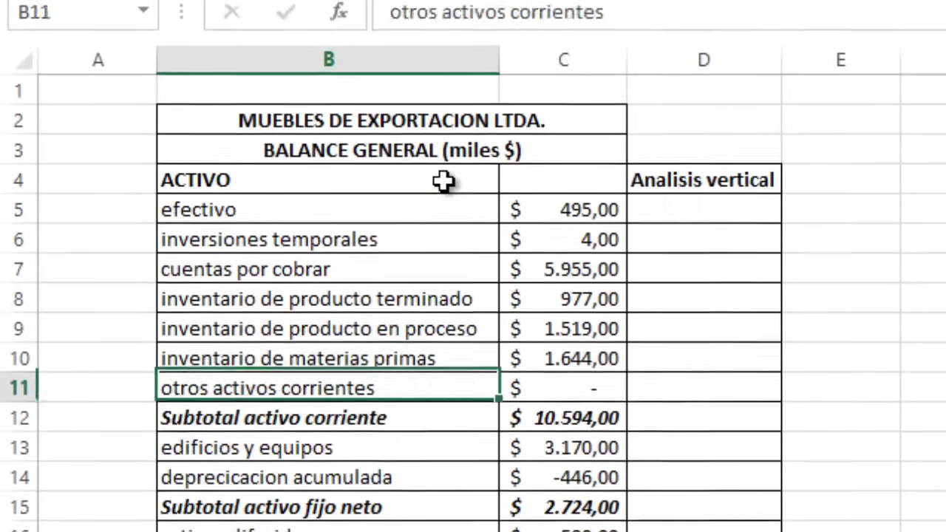
key("Down")
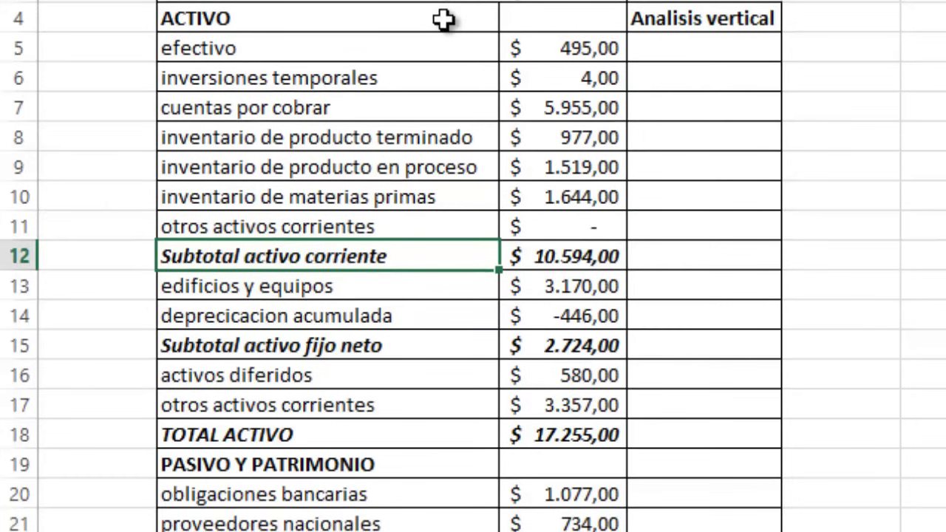
key("Down")
key("Down")
key("Down")
key("Down")
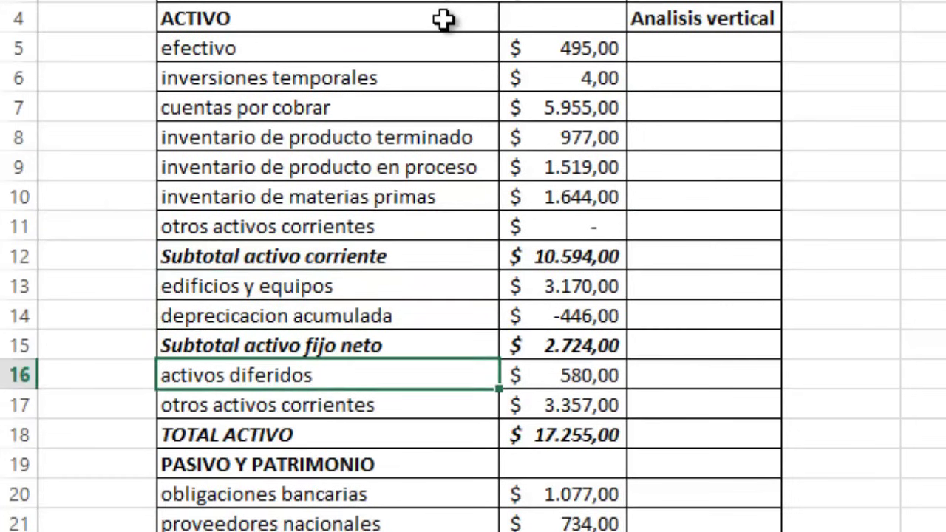
key("Down")
key("Down")
key("Down")
key("Down")
key("Down")
key("Down")
key("Down")
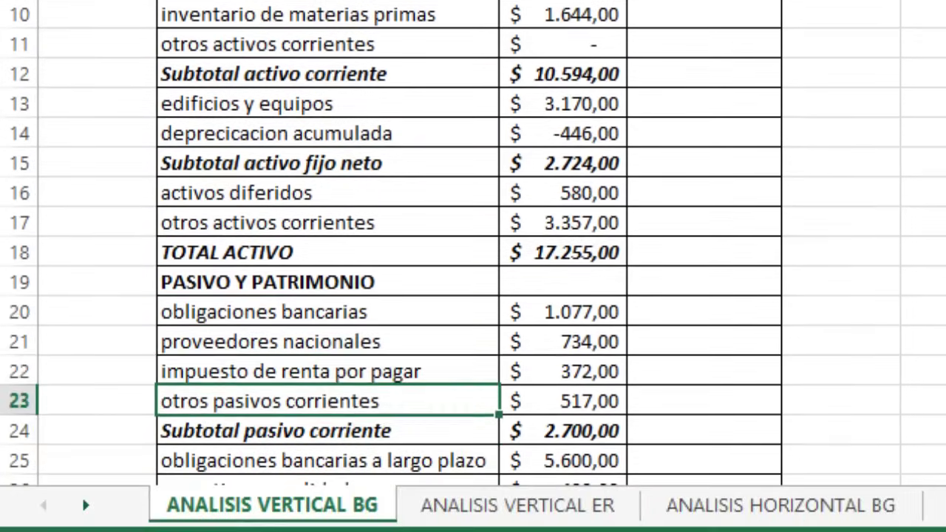
key("Up")
key("Up")
key("Up")
key("Up")
key("Up")
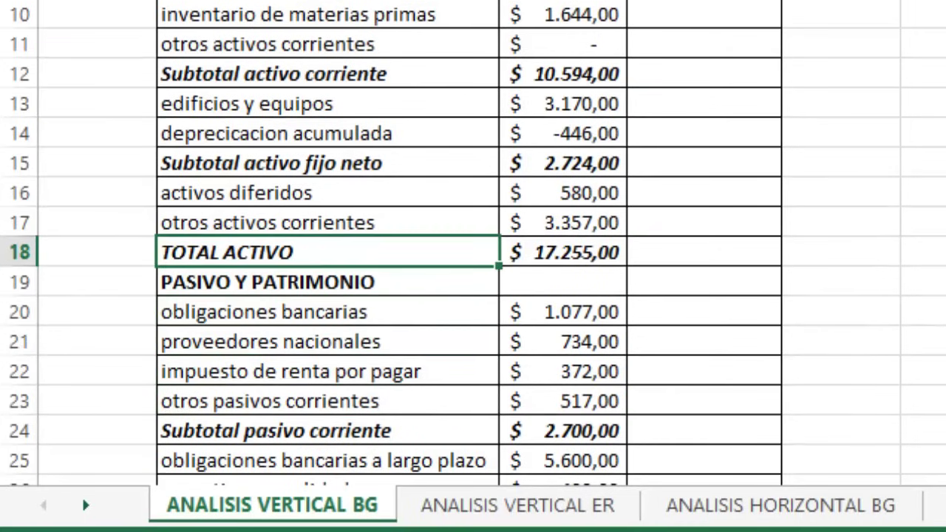
key("Down")
key("Down")
key("Down")
key("Down")
key("Down")
key("Down")
key("Down")
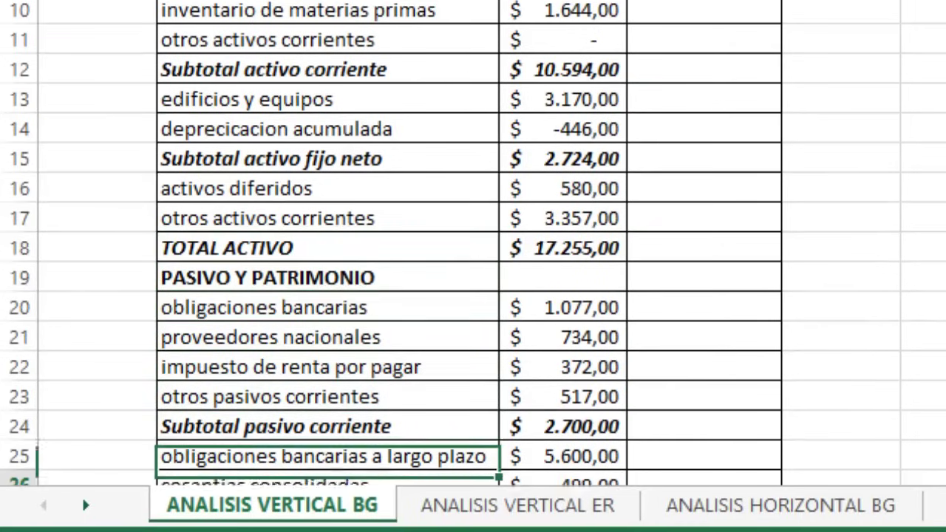
key("Down")
key("Down")
key("Down")
key("Down")
key("Down")
key("Down")
key("Down")
key("Down")
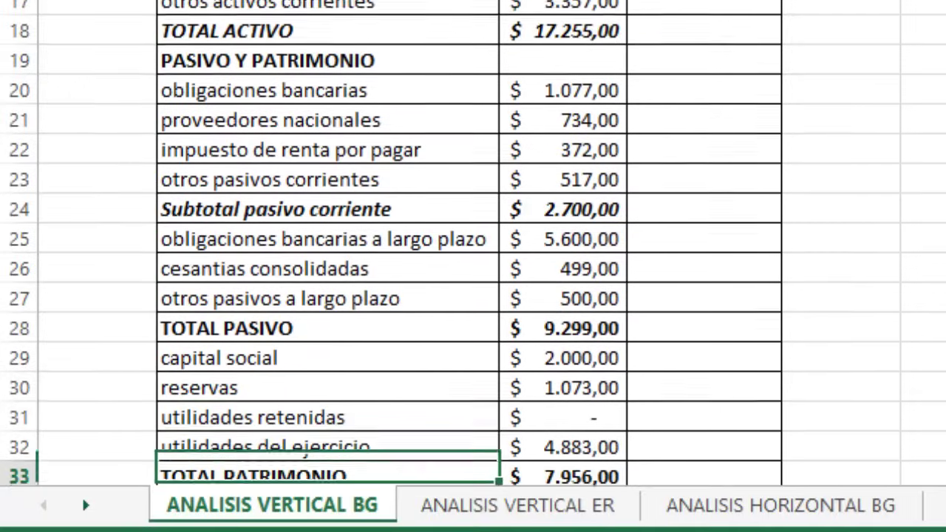
key("Down")
key("Down")
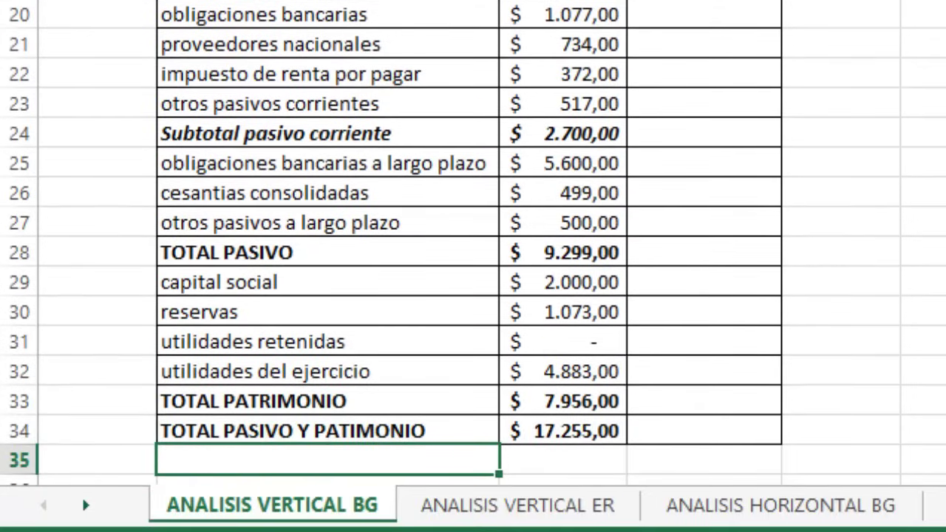
key("Down")
key("Up")
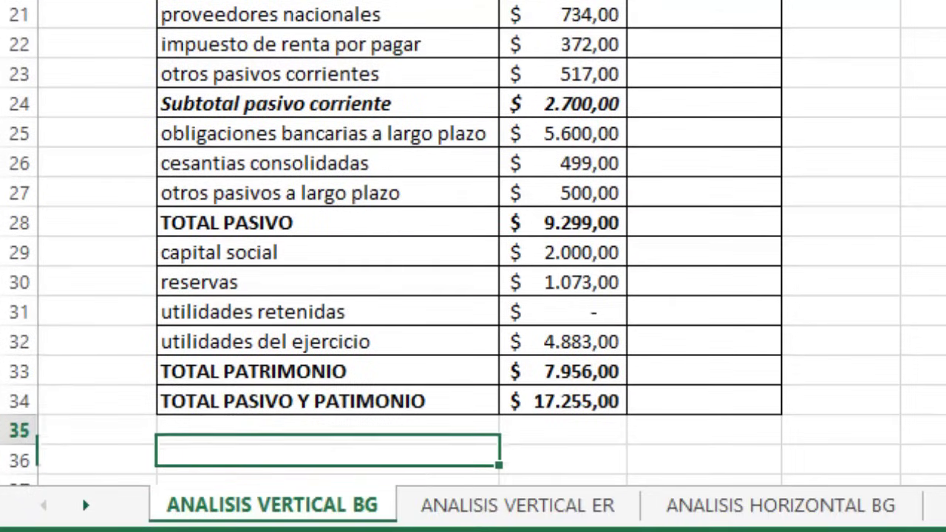
key("Up")
key("Right")
key("Up")
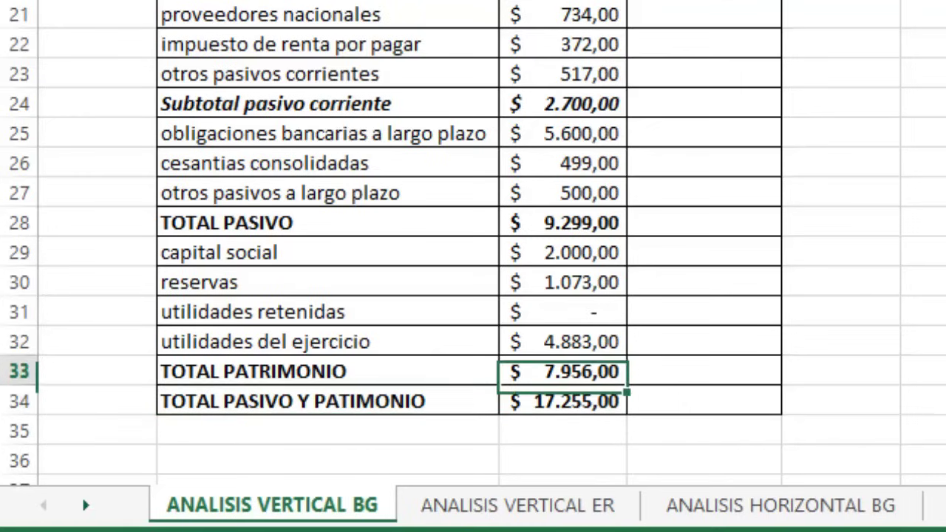
key("Up")
key("Up")
key("Up")
key("Up")
key("Up")
key("Up")
key("Up")
key("Up")
key("Up")
key("Up")
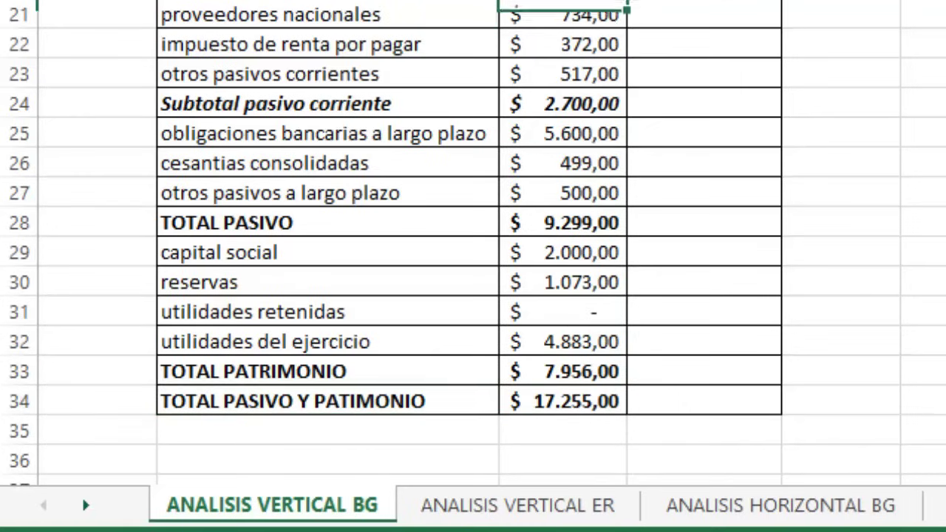
key("Up")
key("Up")
key("Up")
key("Up")
key("Up")
key("Up")
key("Up")
key("Up")
key("Up")
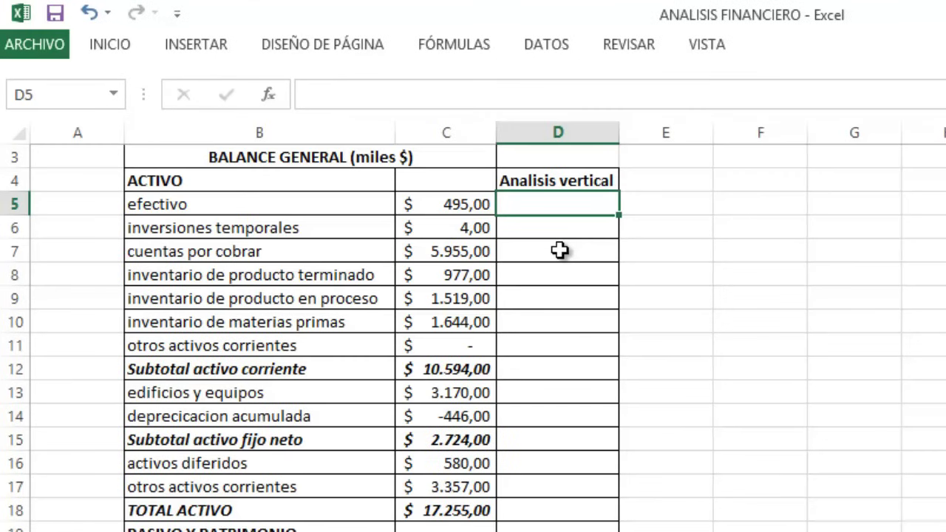
- Enter =C5/$C$18 in D5 so efectivo shows 3% of total assets
type("=")
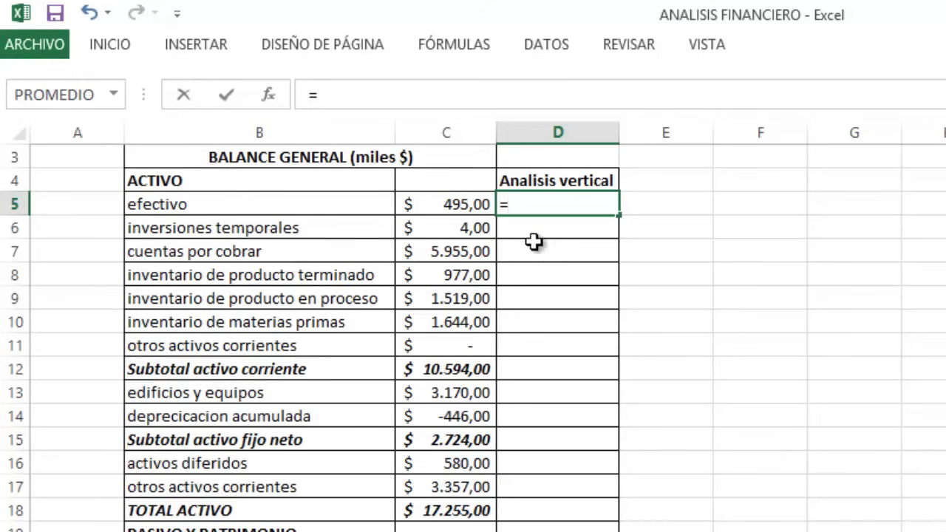
left_click(435, 204)
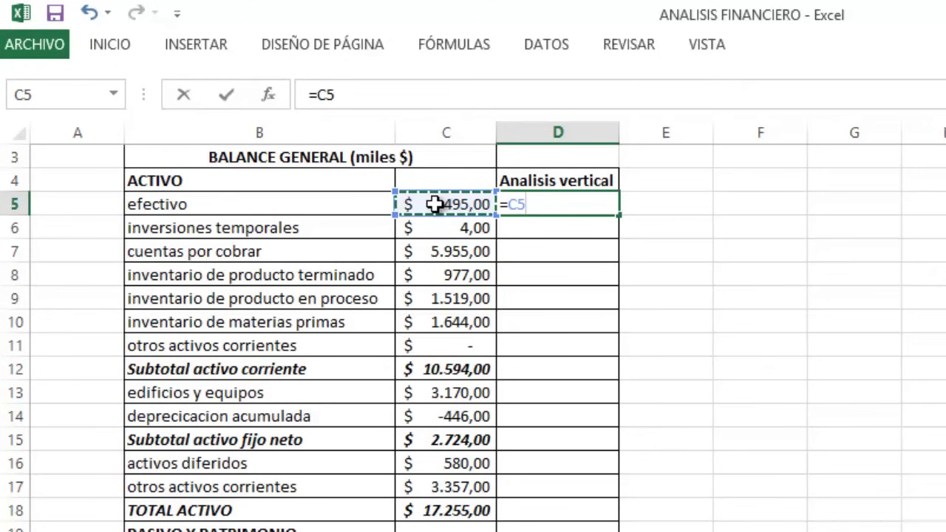
type("/")
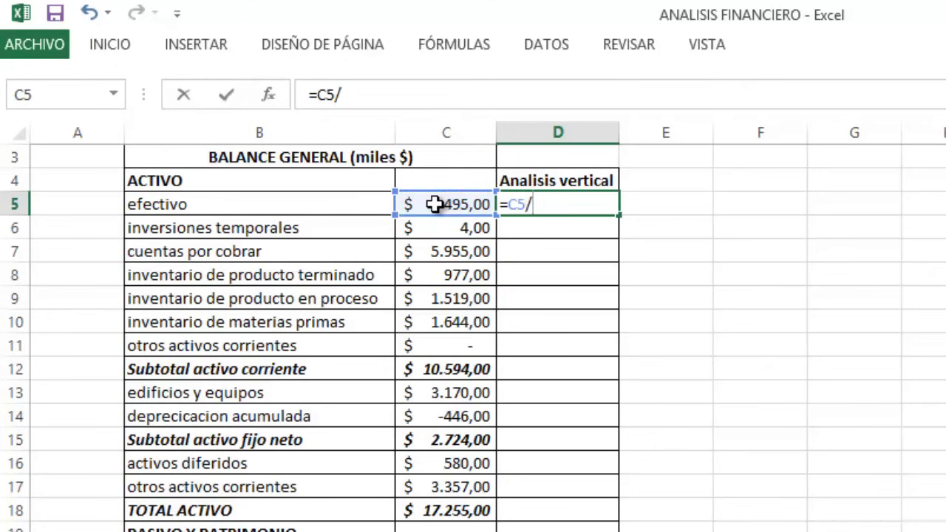
left_click(448, 509)
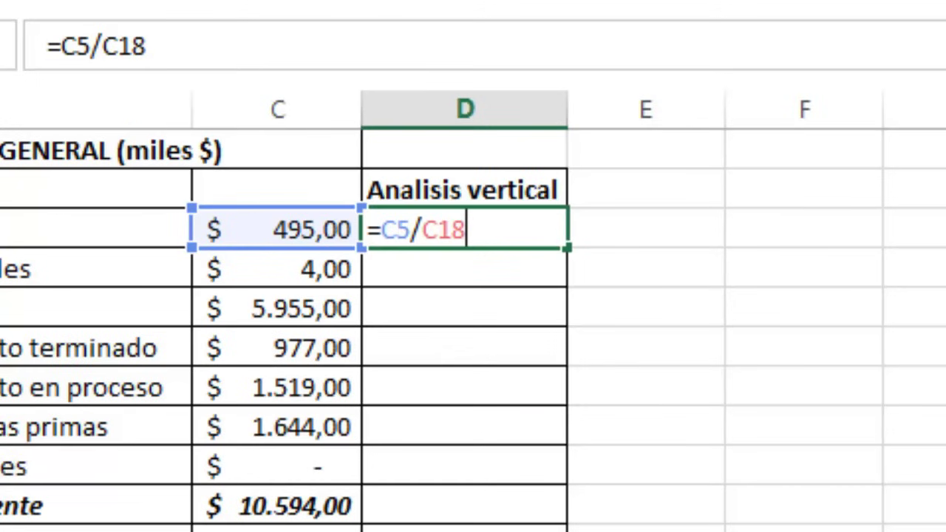
key("F4")
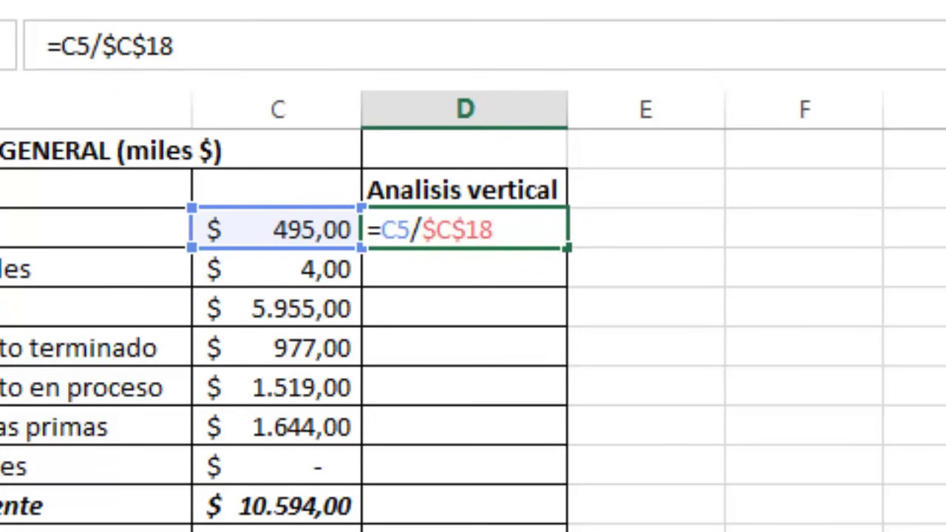
key("ctrl+Return")
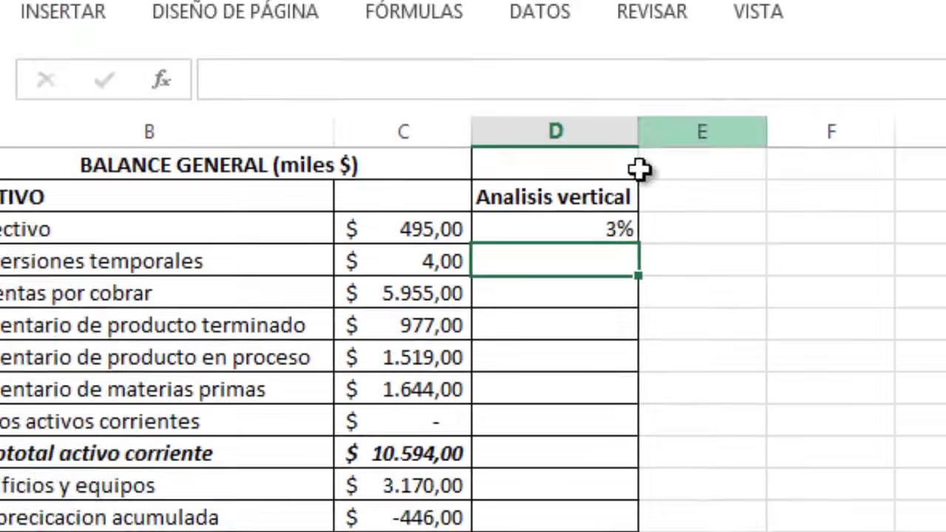
- Fill the D5 percentage formula down through D34
left_click(676, 235)
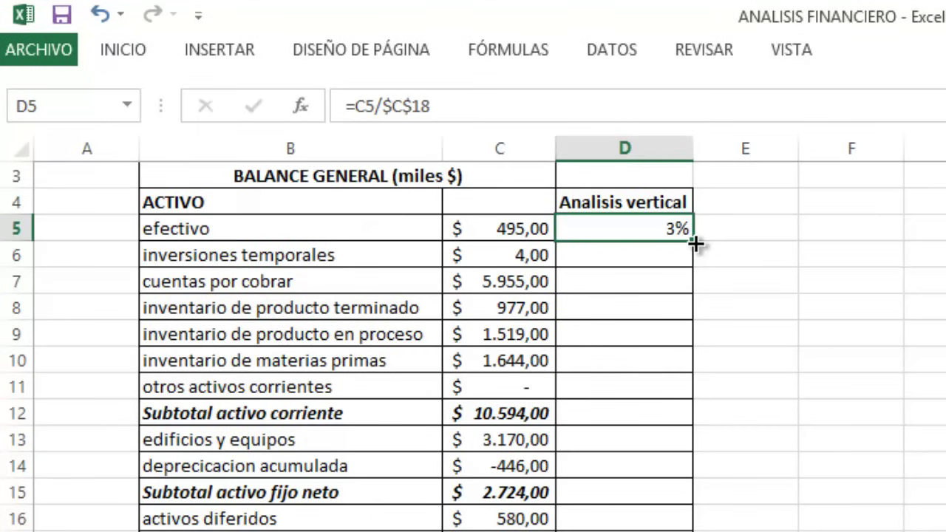
left_click_drag(695, 244, 693, 526)
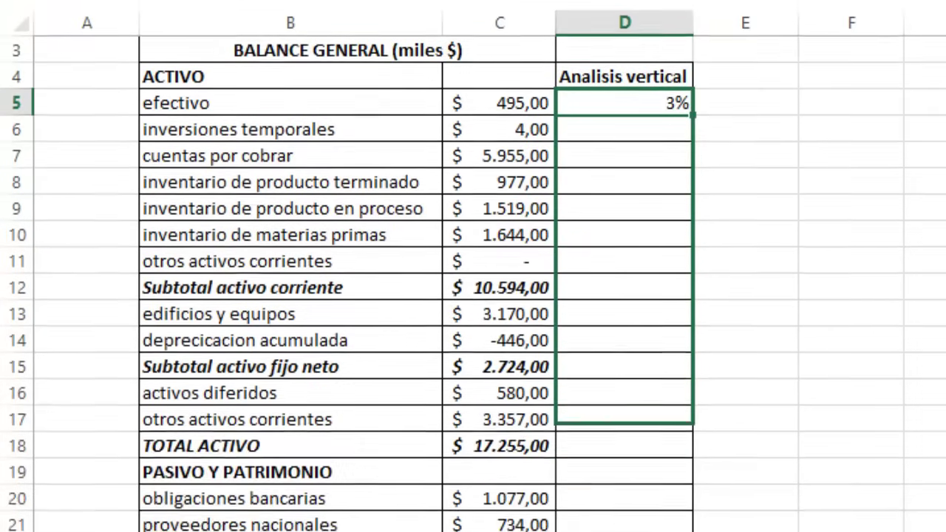
left_click_drag(692, 423, 663, 471)
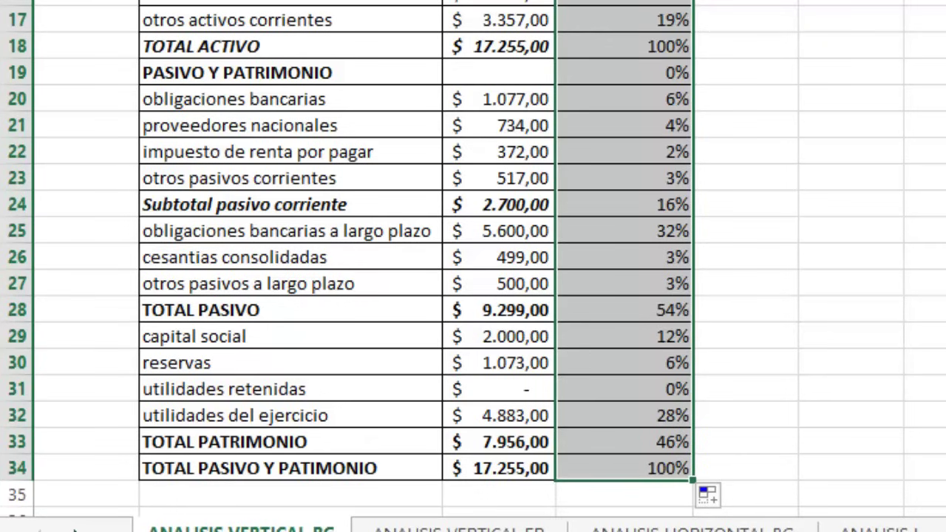
- Check that D5's formula still reads =C5/$C$18, leaving it unchanged
scroll(473, 267, "up", 2)
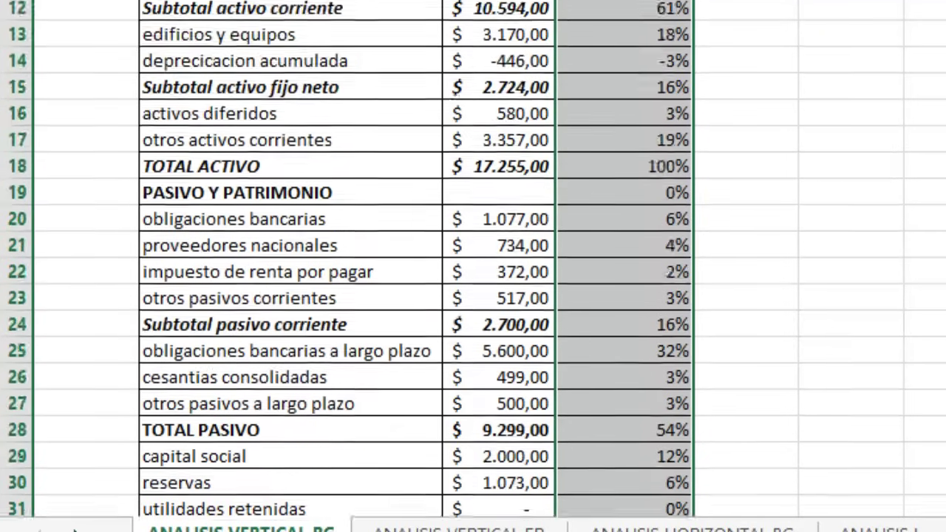
scroll(473, 267, "up", 2)
scroll(473, 266, "up", 2)
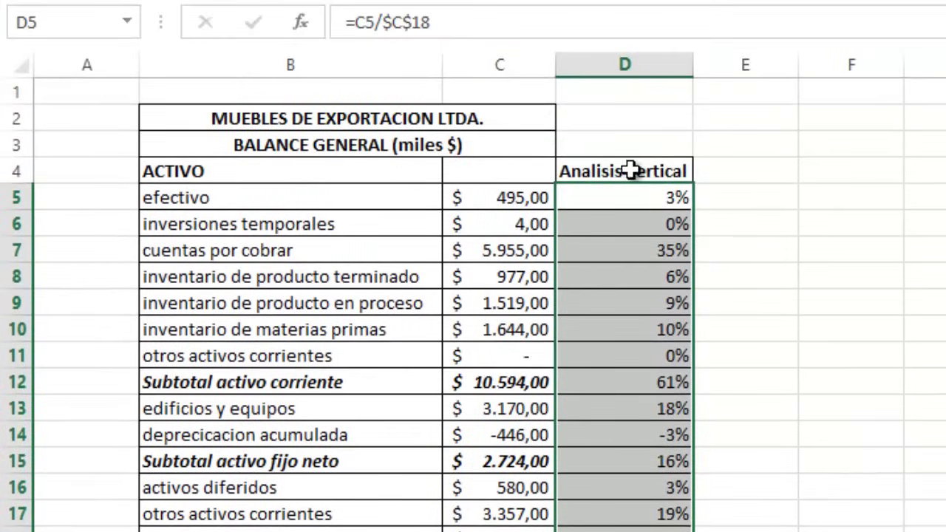
left_click(627, 189)
double_click(627, 189)
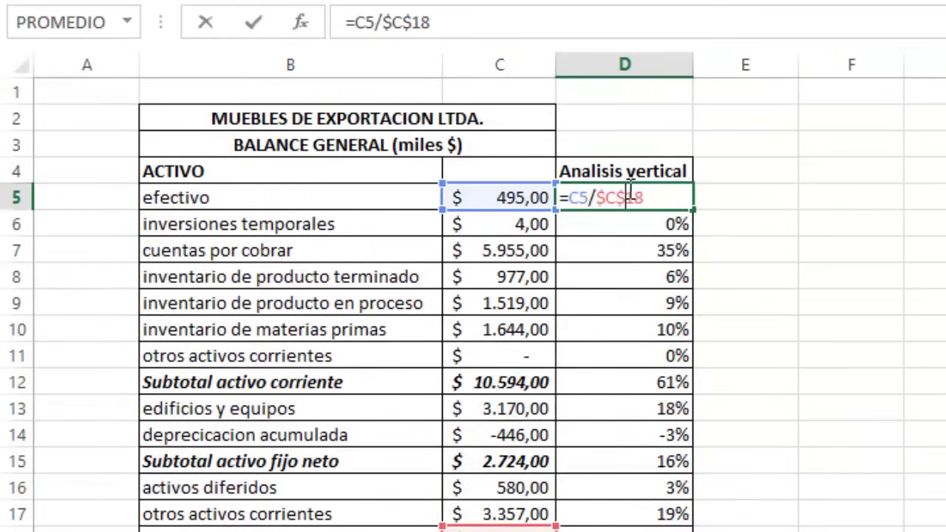
key("Return")
left_click(640, 192)
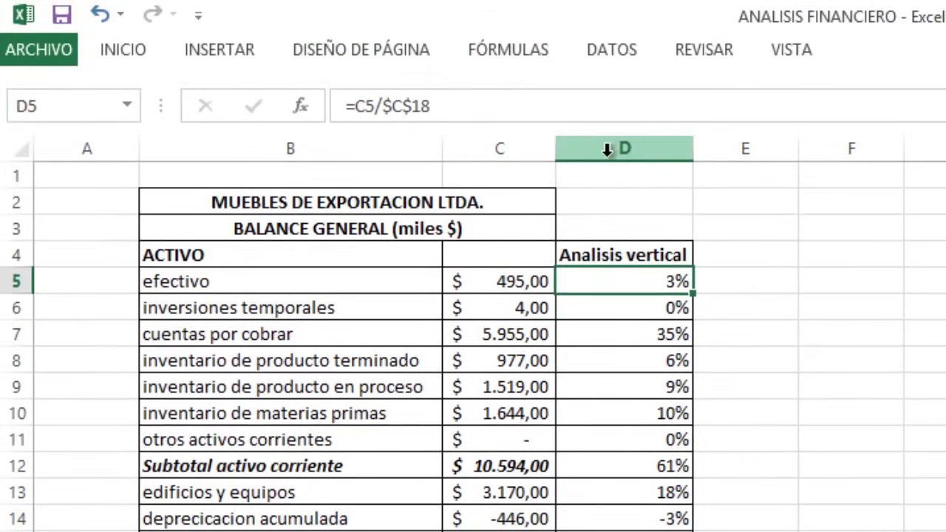
left_click(610, 146)
left_click(111, 45)
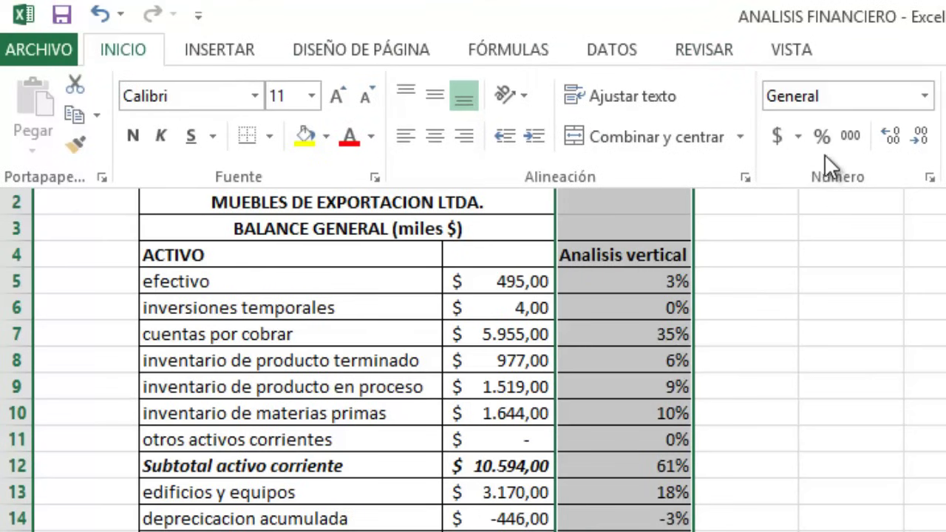
left_click(641, 329)
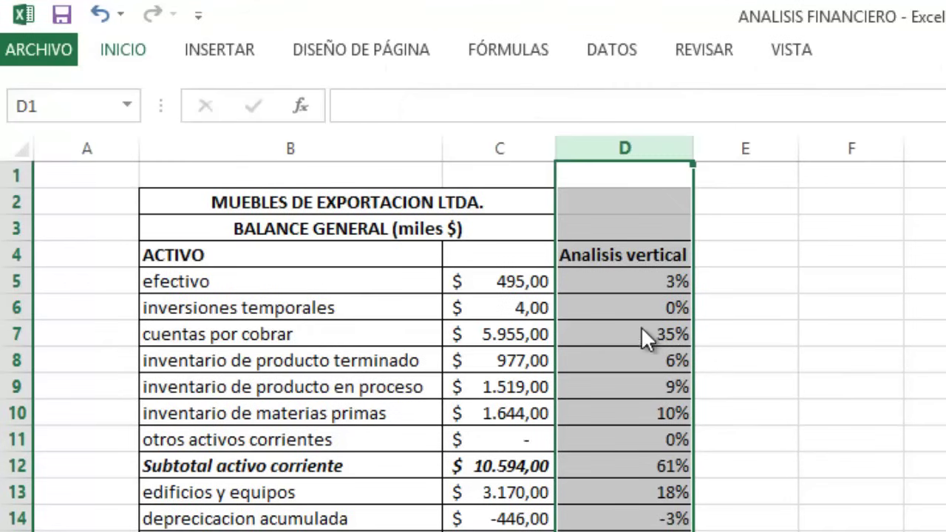
left_click(651, 255)
left_click(650, 255)
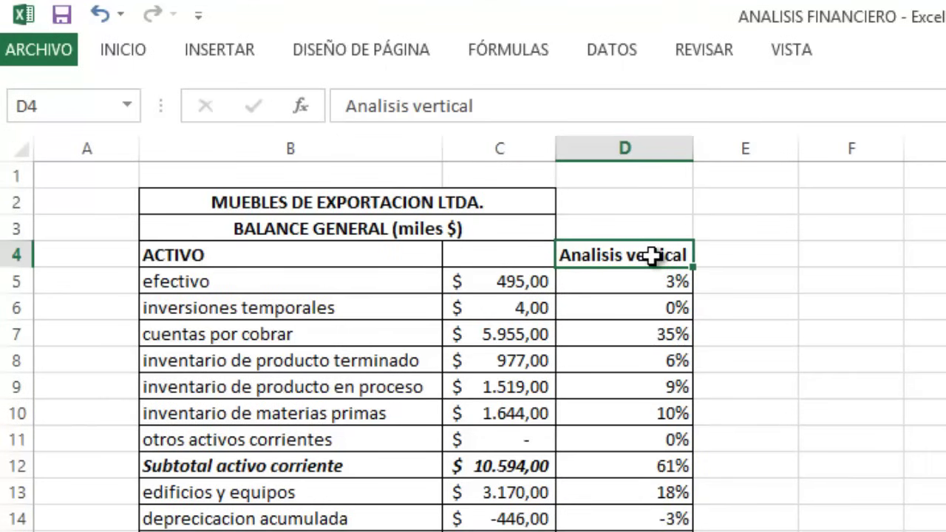
key("Down")
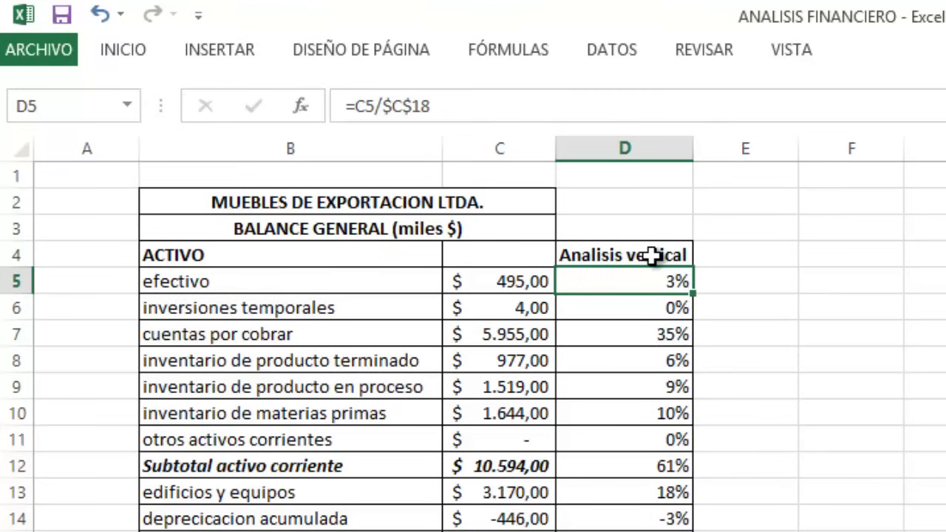
key("Down")
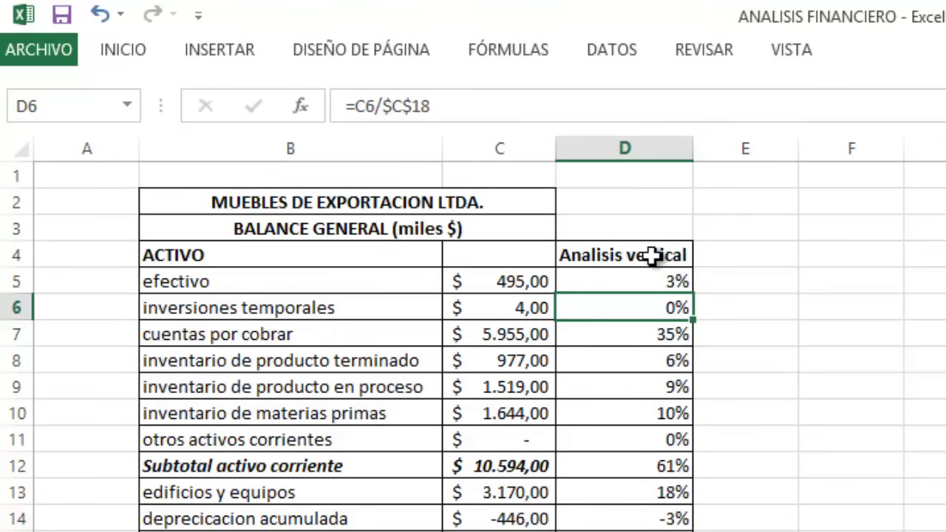
key("Down")
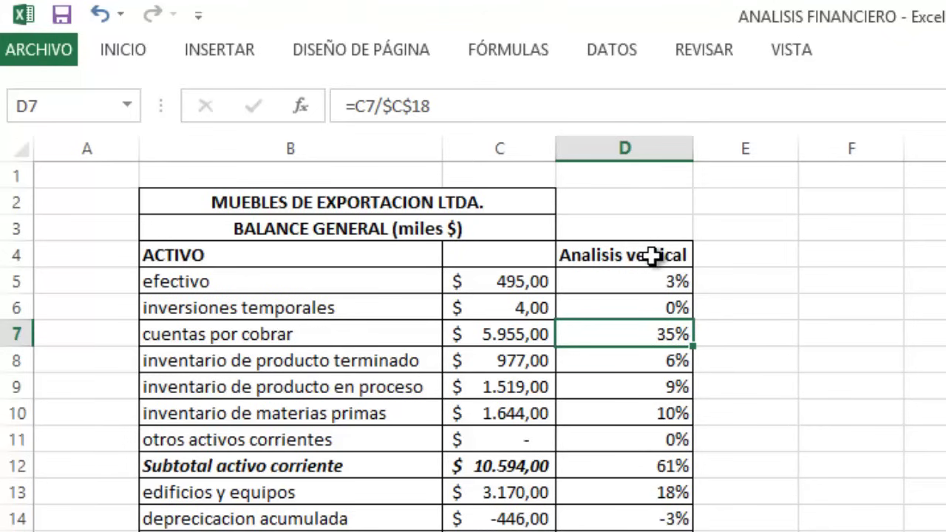
key("Down")
key("Down")
key("Down")
key("Down")
key("Down")
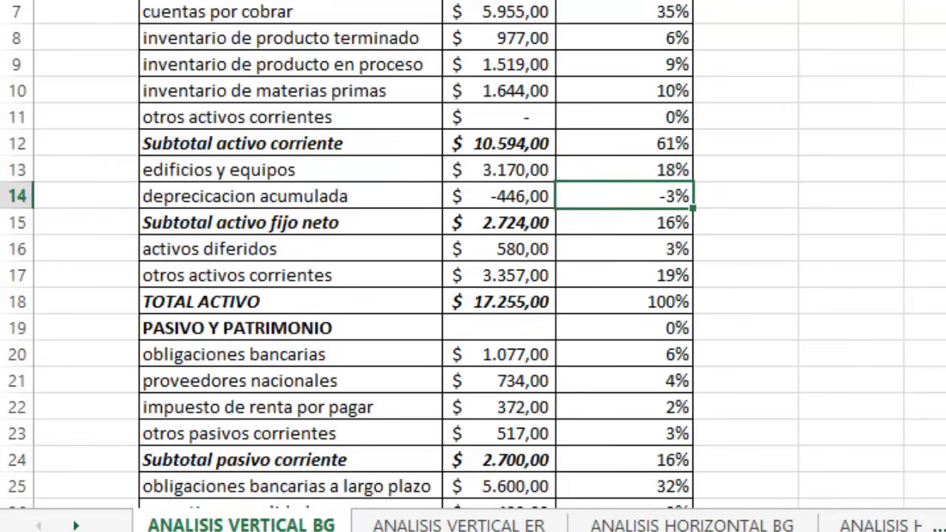
key("Down")
key("Down")
key("Down")
key("Down")
key("Down")
key("Down")
key("Down")
key("Down")
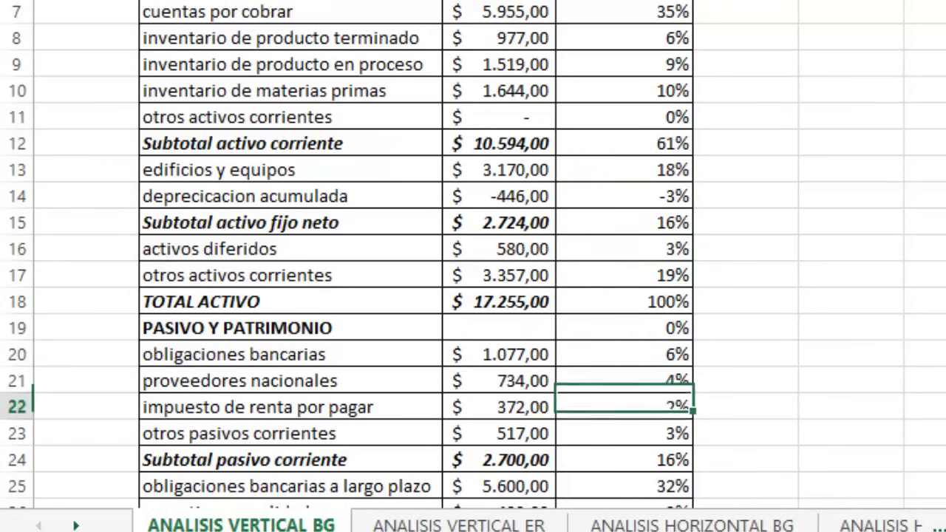
key("Down")
key("Down")
key("Down")
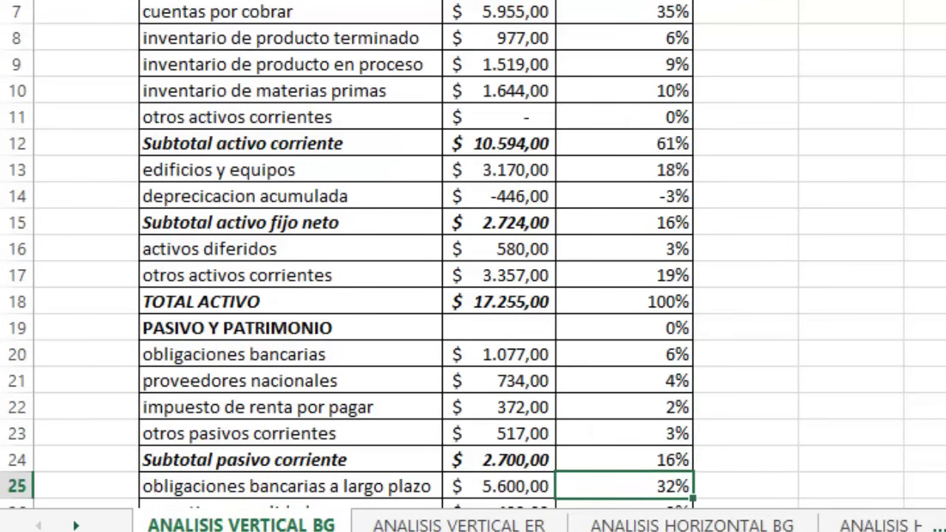
key("Down")
key("Down")
key("Down")
key("Down")
key("Down")
key("Down")
key("Down")
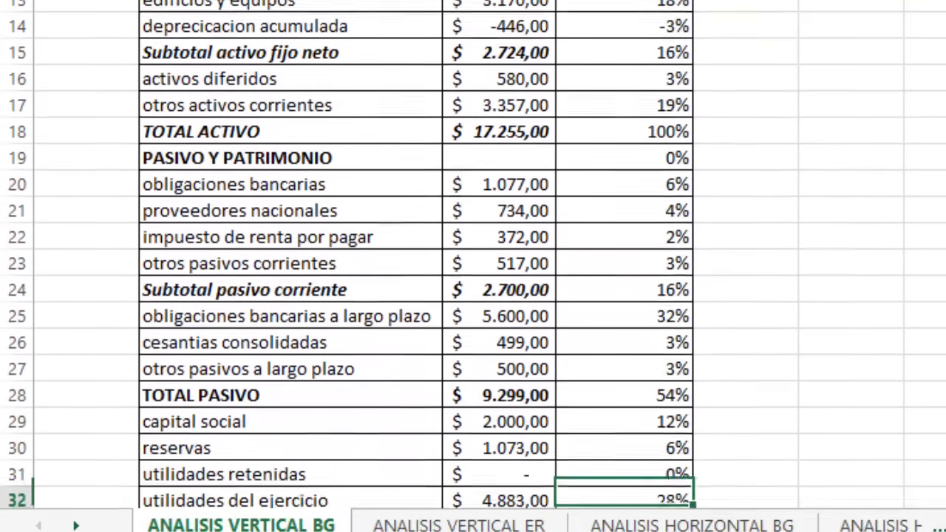
key("Down")
key("Down")
key("Down")
key("Down")
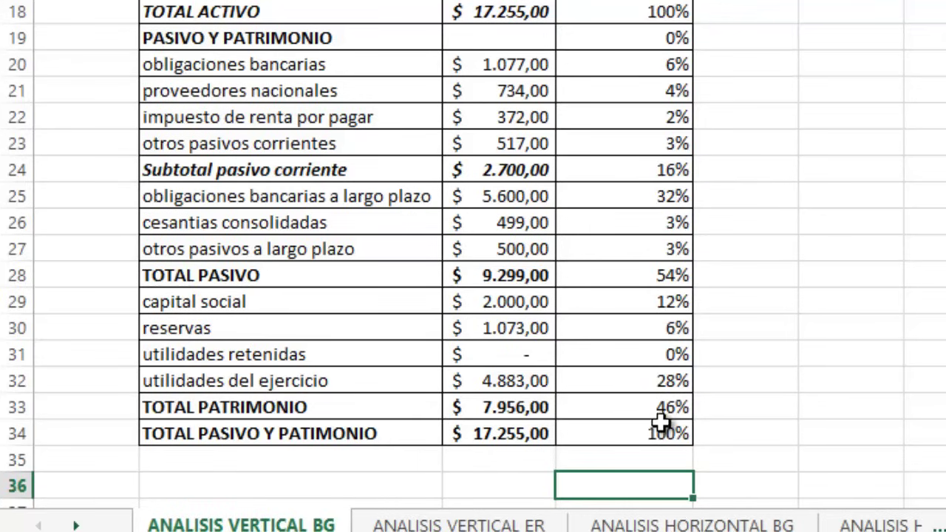
left_click(663, 436)
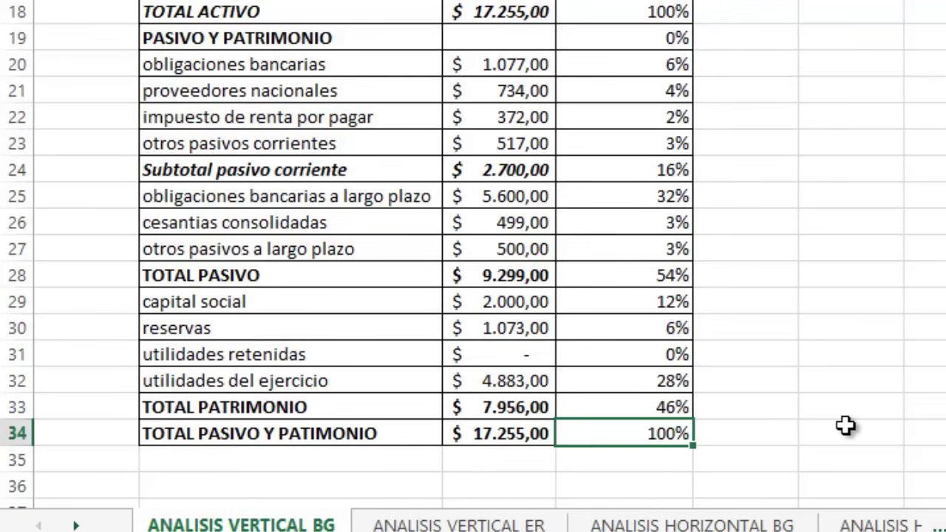